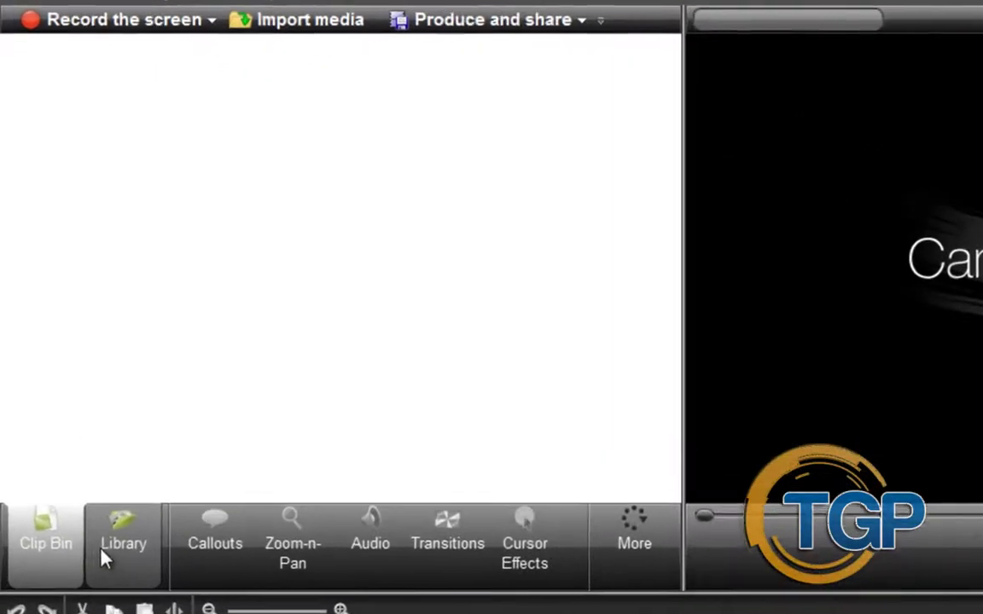
Show the Library folder list and bring up its context menu for adding media.
{"action": "left_click", "coordinate": [108, 565]}
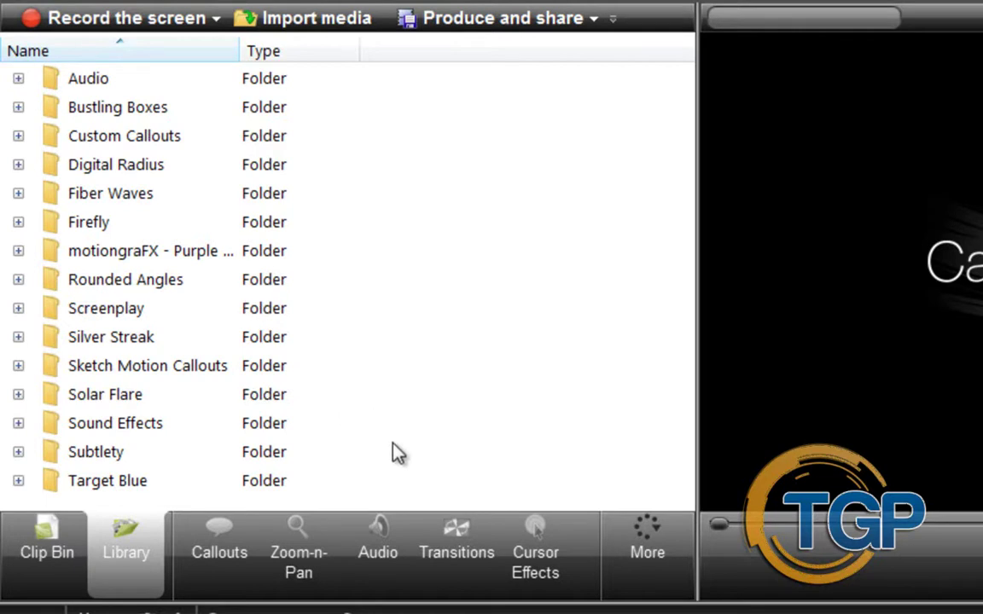
{"action": "right_click", "coordinate": [492, 334]}
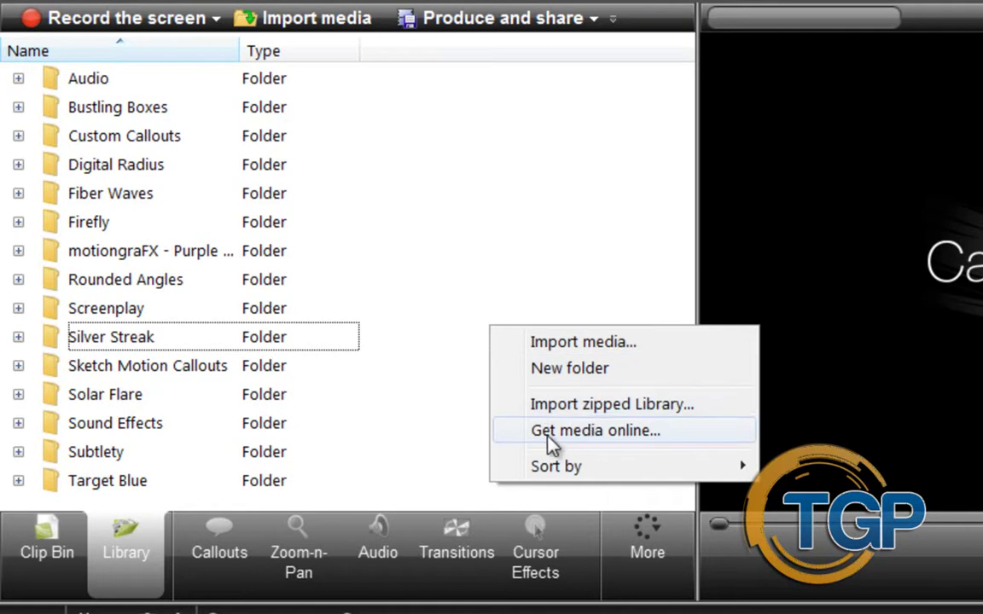
Open TechSmith's Library Media page and browse the Digital Juice Widescreen Intros like Digital Radius.
{"action": "left_click", "coordinate": [577, 441]}
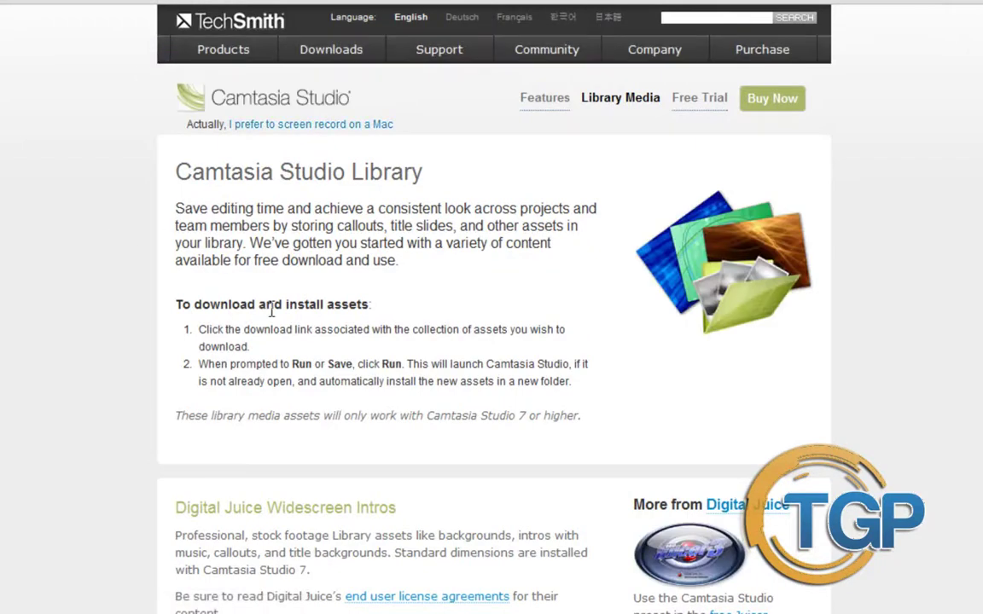
{"action": "scroll", "coordinate": [302, 373], "scroll_direction": "down", "scroll_amount": 1}
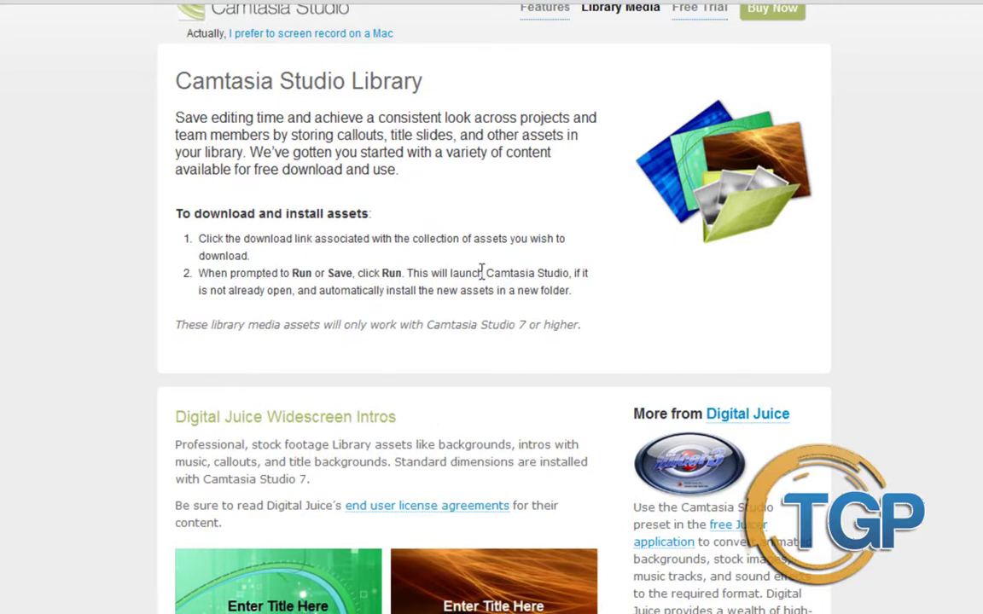
{"action": "scroll", "coordinate": [536, 316], "scroll_direction": "down", "scroll_amount": 1}
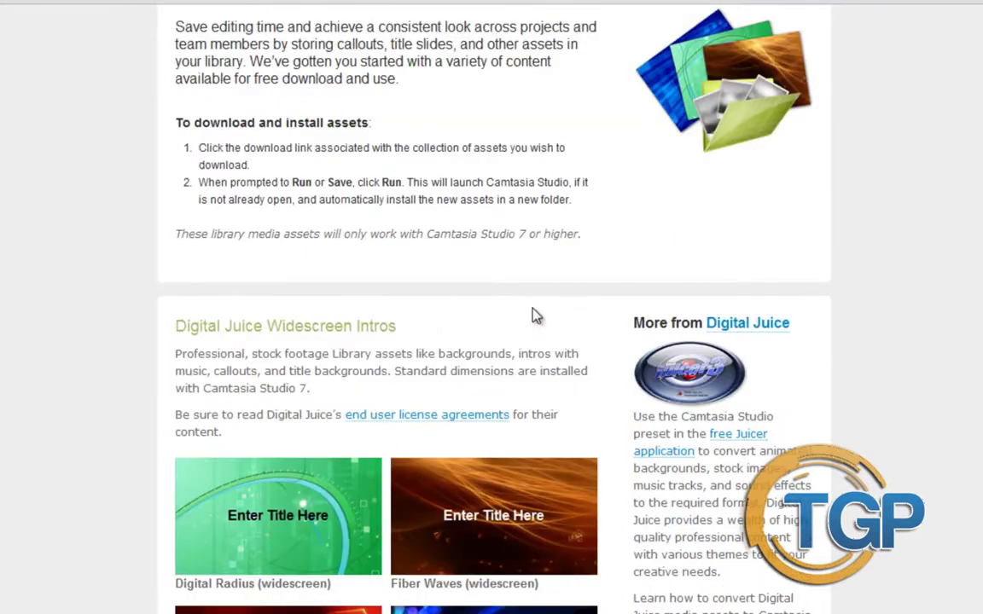
{"action": "scroll", "coordinate": [533, 314], "scroll_direction": "down", "scroll_amount": 3}
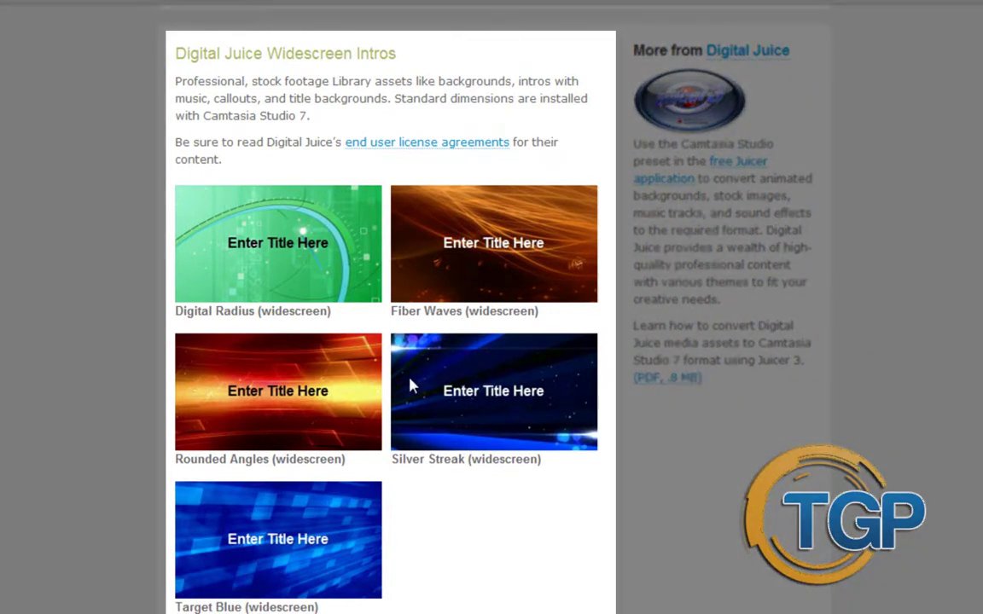
{"action": "scroll", "coordinate": [410, 386], "scroll_direction": "down", "scroll_amount": 6}
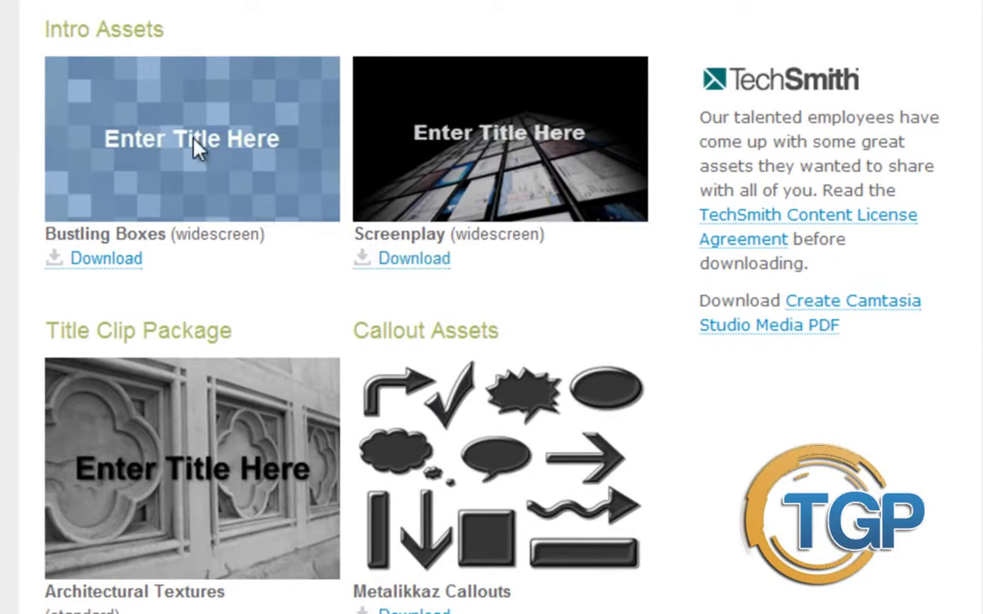
Scroll past Wide Screen Media Sets and Sketch Motion Callouts down to motiongraFX Purple Stripes.
{"action": "scroll", "coordinate": [193, 153], "scroll_direction": "down", "scroll_amount": 3}
{"action": "scroll", "coordinate": [196, 154], "scroll_direction": "up", "scroll_amount": 3}
{"action": "scroll", "coordinate": [429, 359], "scroll_direction": "down", "scroll_amount": 15}
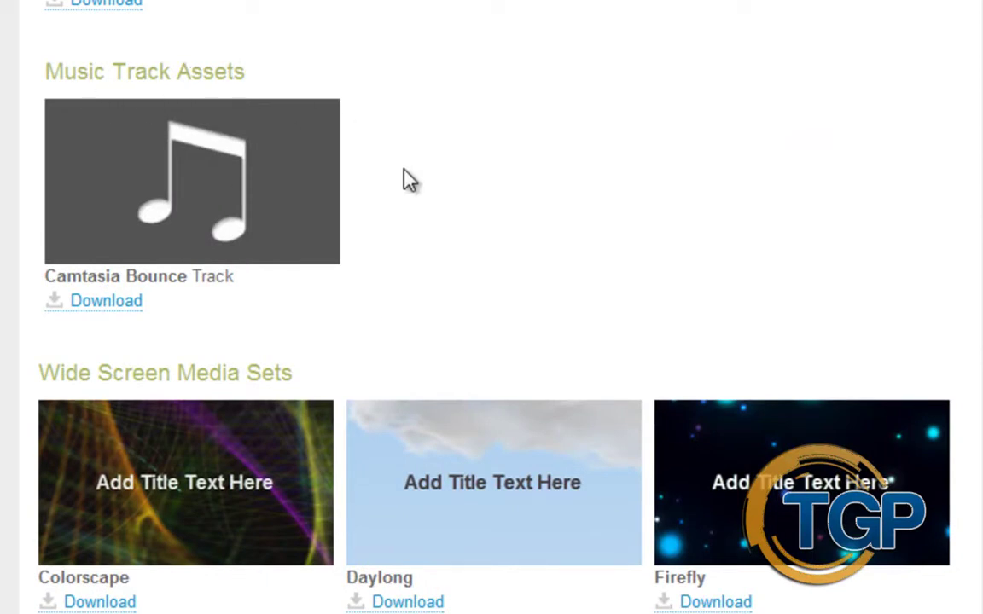
{"action": "scroll", "coordinate": [437, 247], "scroll_direction": "down", "scroll_amount": 3}
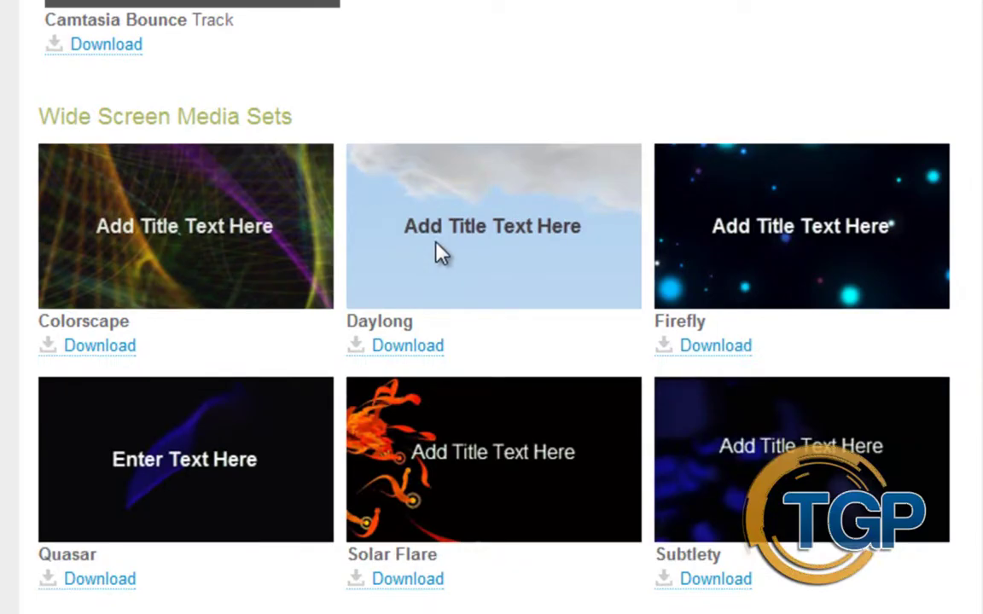
{"action": "scroll", "coordinate": [435, 243], "scroll_direction": "down", "scroll_amount": 3}
{"action": "scroll", "coordinate": [318, 189], "scroll_direction": "up", "scroll_amount": 1}
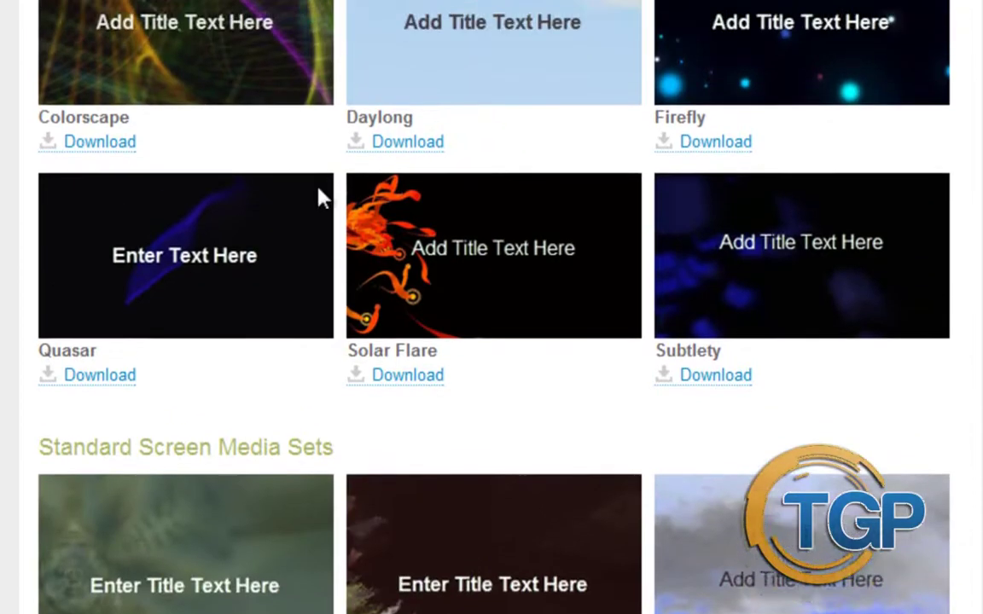
{"action": "scroll", "coordinate": [318, 196], "scroll_direction": "up", "scroll_amount": 2}
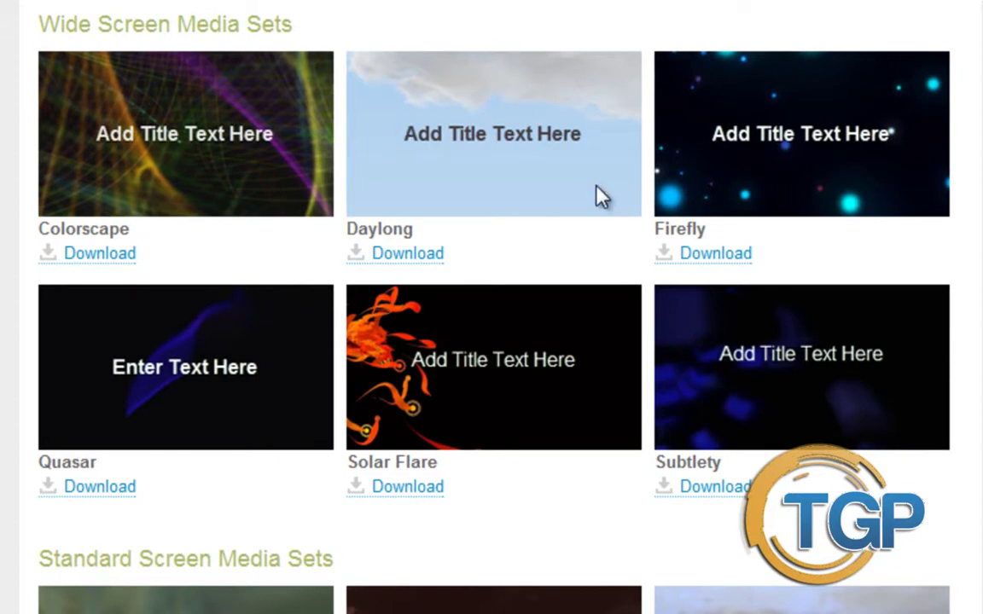
{"action": "scroll", "coordinate": [601, 196], "scroll_direction": "down", "scroll_amount": 10}
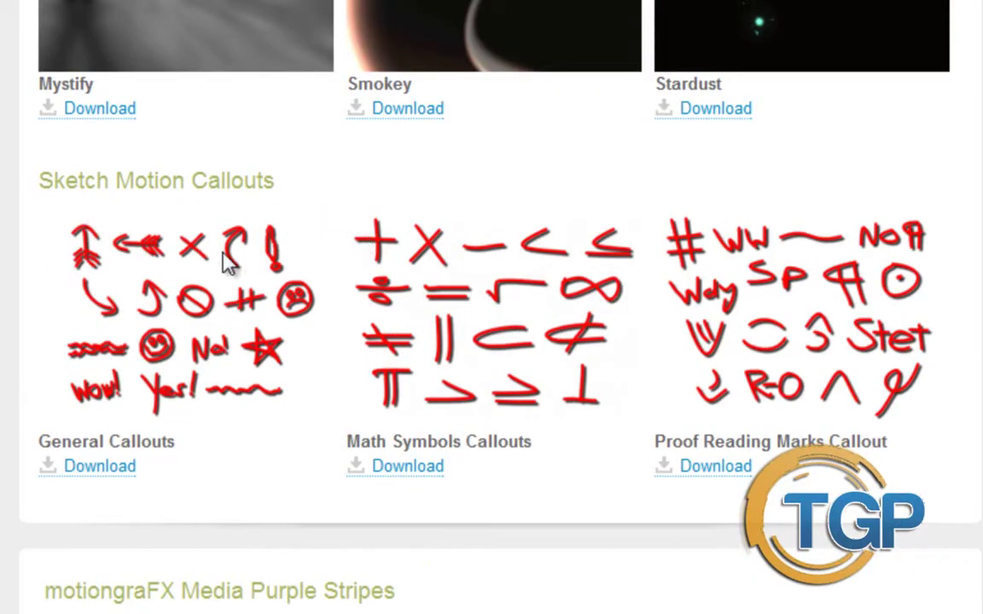
{"action": "scroll", "coordinate": [346, 292], "scroll_direction": "down", "scroll_amount": 5}
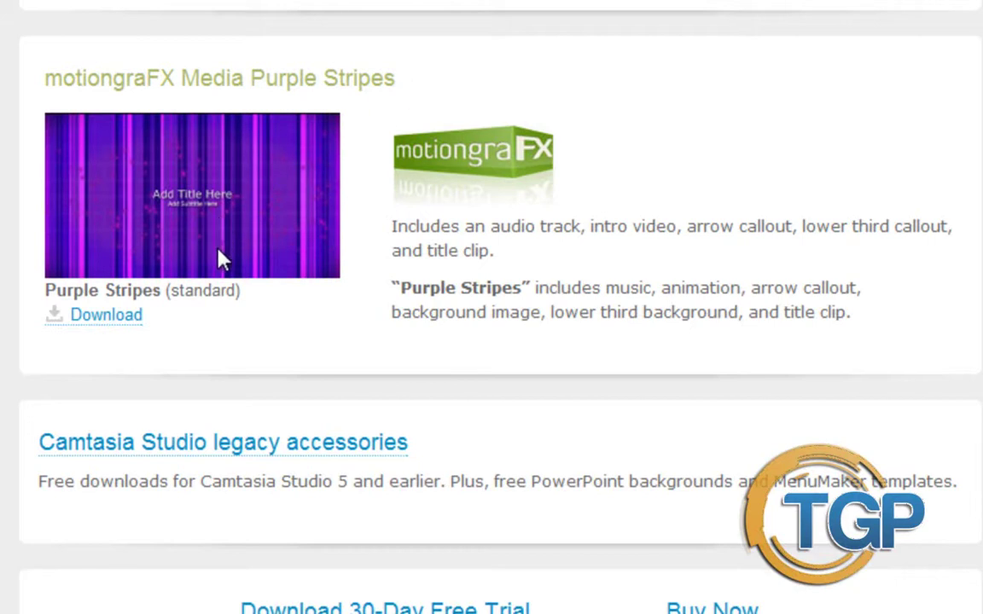
Scroll back to the Wide Screen Media Sets section showing Colorscape, Daylong, Firefly and Quasar.
{"action": "scroll", "coordinate": [220, 260], "scroll_direction": "up", "scroll_amount": 20}
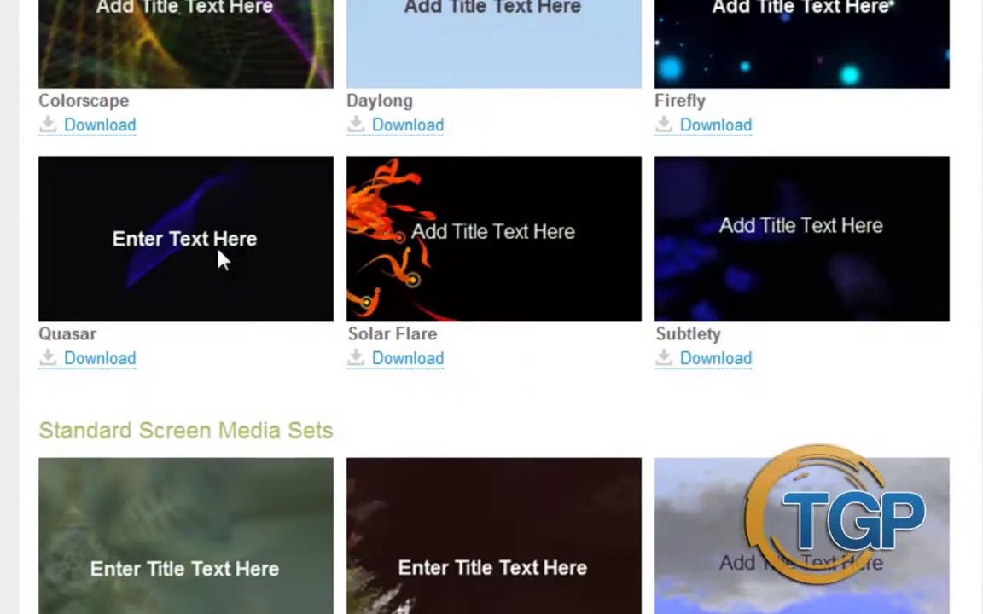
{"action": "scroll", "coordinate": [220, 260], "scroll_direction": "up", "scroll_amount": 8}
{"action": "scroll", "coordinate": [221, 260], "scroll_direction": "down", "scroll_amount": 5}
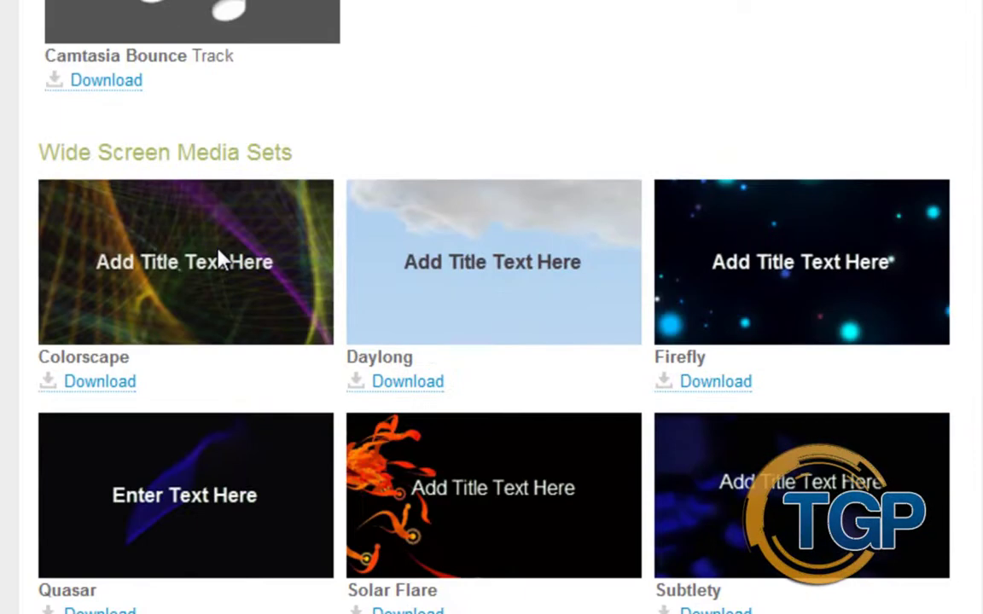
{"action": "scroll", "coordinate": [220, 260], "scroll_direction": "down", "scroll_amount": 2}
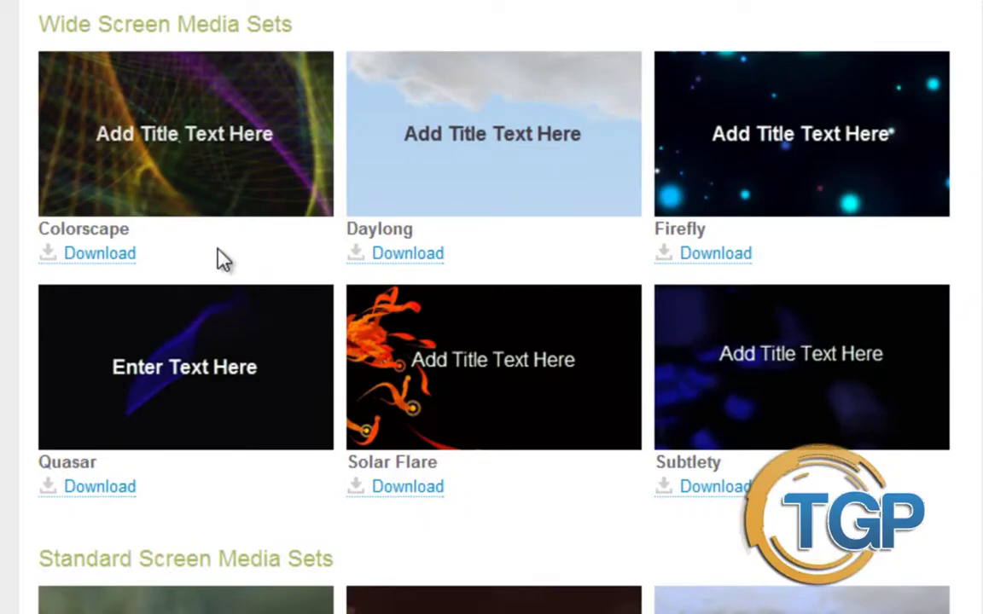
{"action": "scroll", "coordinate": [220, 260], "scroll_direction": "up", "scroll_amount": 10}
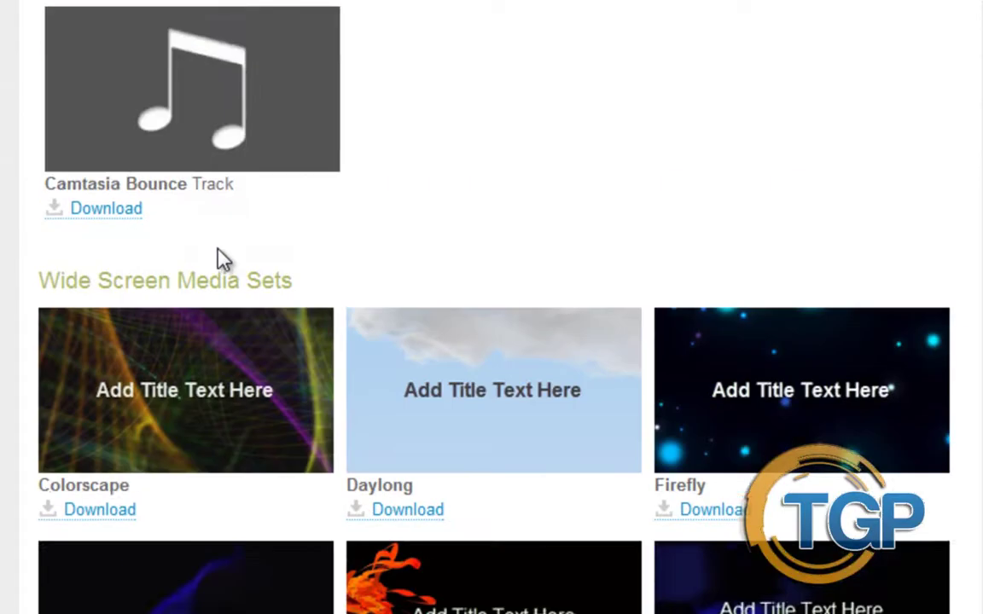
{"action": "scroll", "coordinate": [220, 260], "scroll_direction": "up", "scroll_amount": 8}
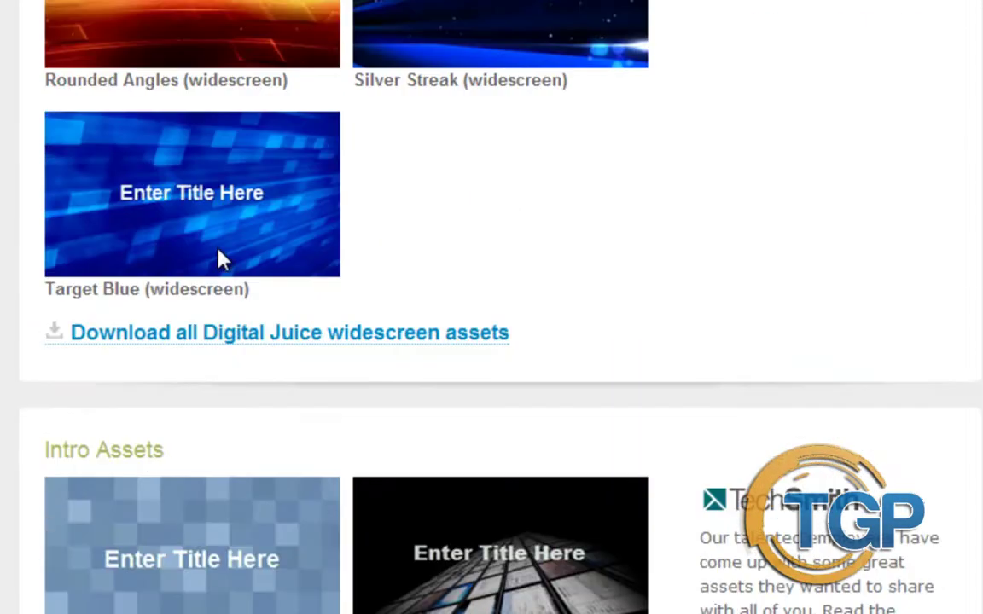
{"action": "scroll", "coordinate": [220, 260], "scroll_direction": "down", "scroll_amount": 13}
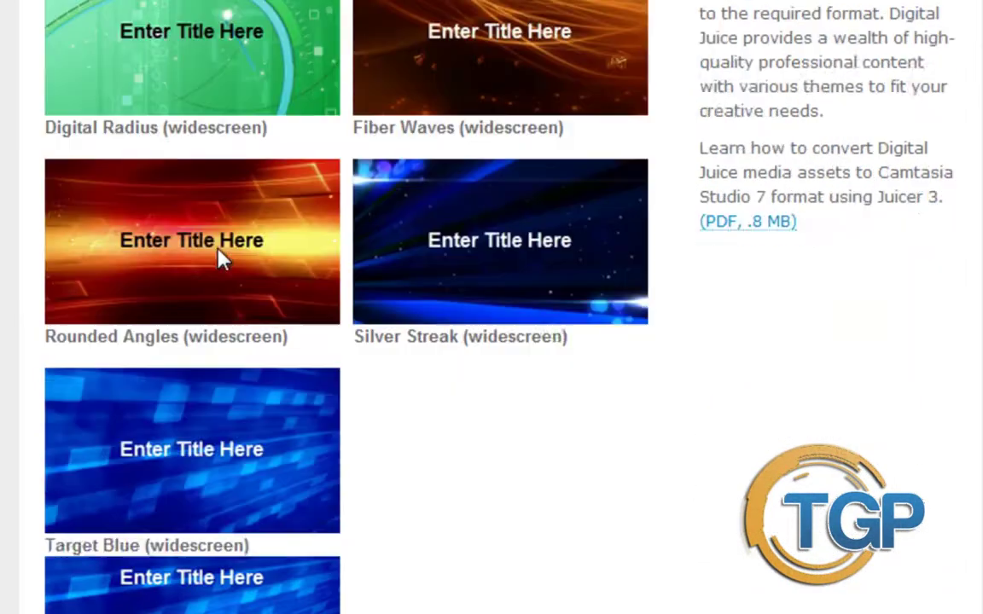
{"action": "scroll", "coordinate": [221, 260], "scroll_direction": "down", "scroll_amount": 6}
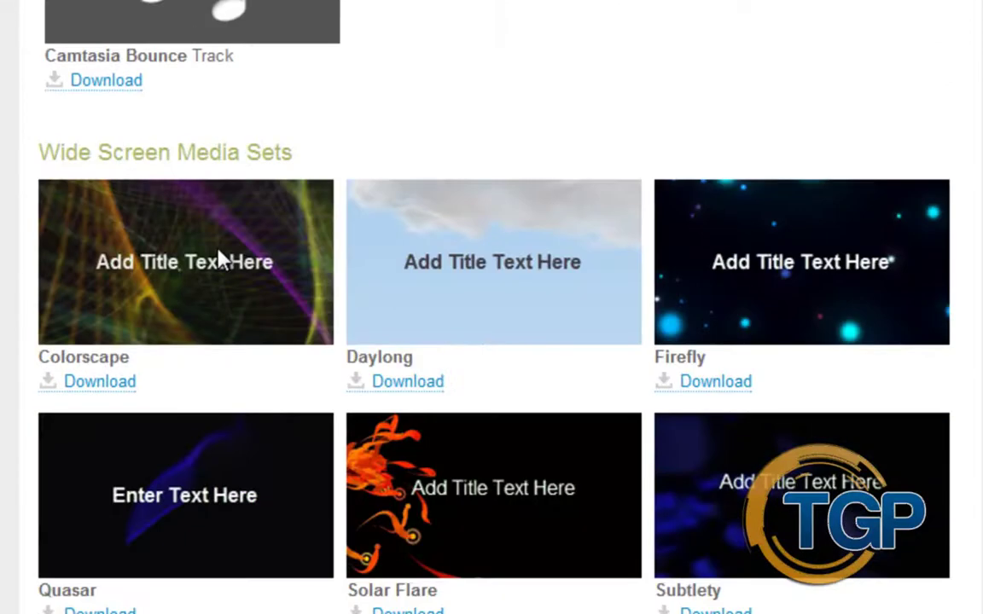
{"action": "scroll", "coordinate": [220, 260], "scroll_direction": "down", "scroll_amount": 2}
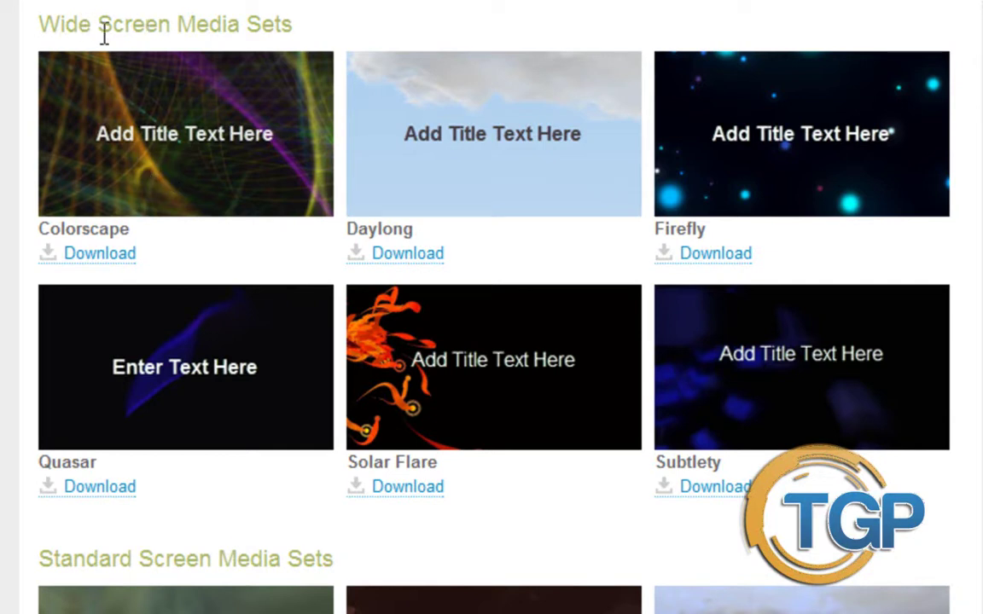
Download the Quasar media set and open Quasar.libzip from Chrome's download bar.
{"action": "left_click_drag", "start_coordinate": [215, 324], "coordinate": [176, 337]}
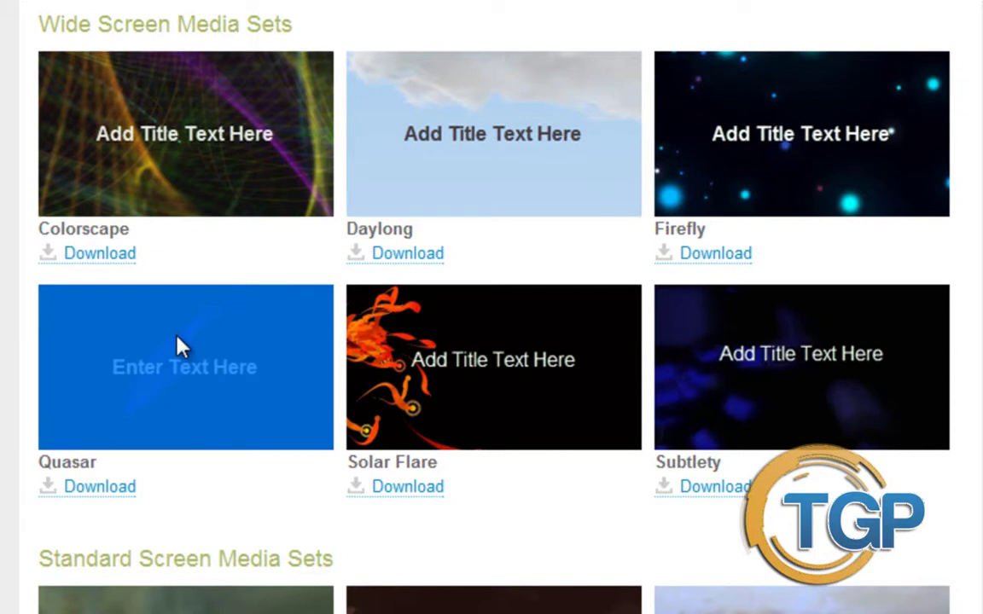
{"action": "left_click", "coordinate": [350, 529]}
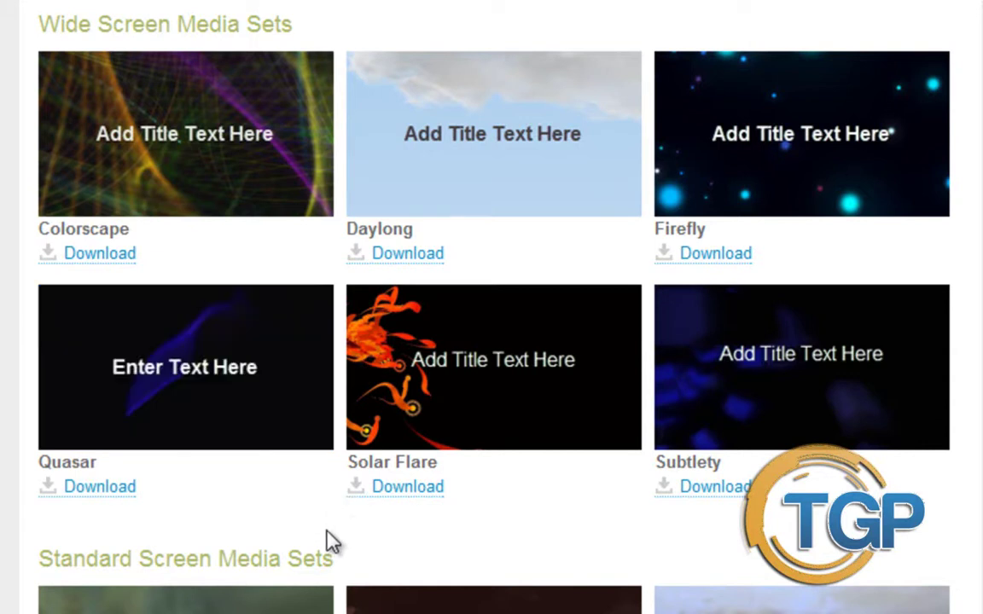
{"action": "left_click_drag", "start_coordinate": [75, 488], "coordinate": [95, 482]}
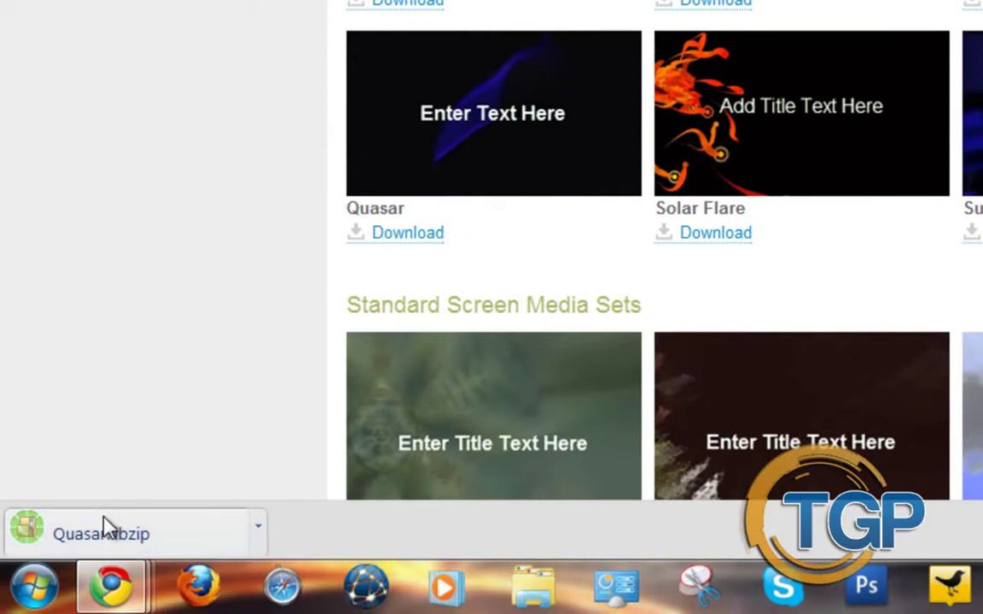
{"action": "left_click", "coordinate": [91, 543]}
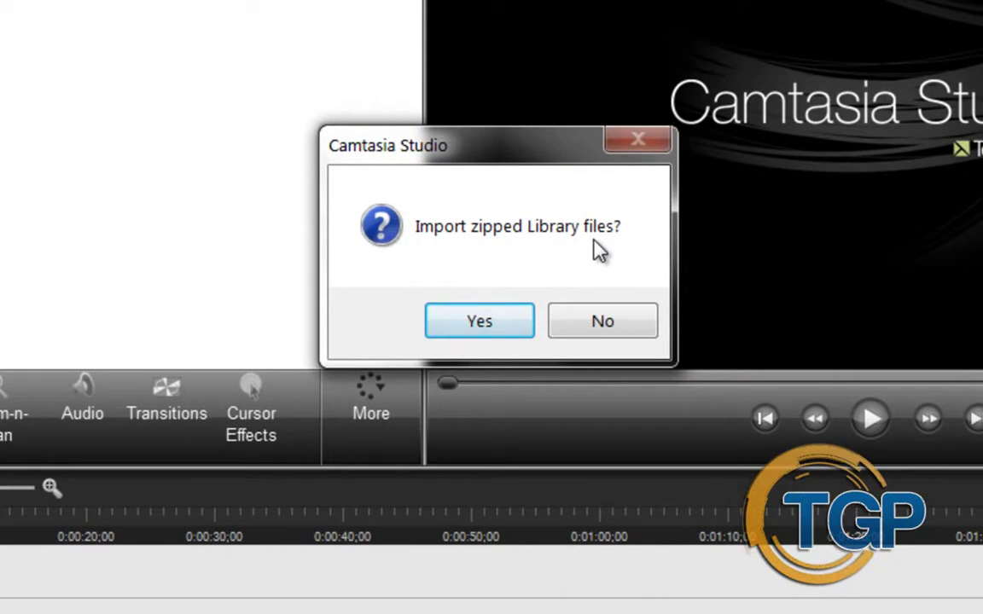
Confirm importing Quasar.libzip, then expand the Quasar folder to review its callouts, videos, sequences and images.
{"action": "left_click", "coordinate": [482, 331]}
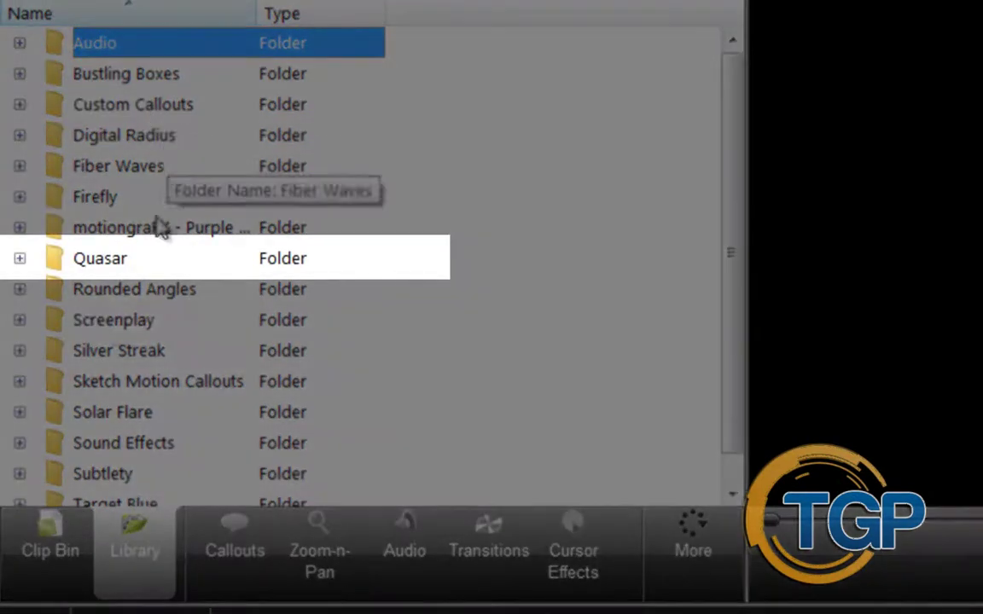
{"action": "left_click", "coordinate": [19, 257]}
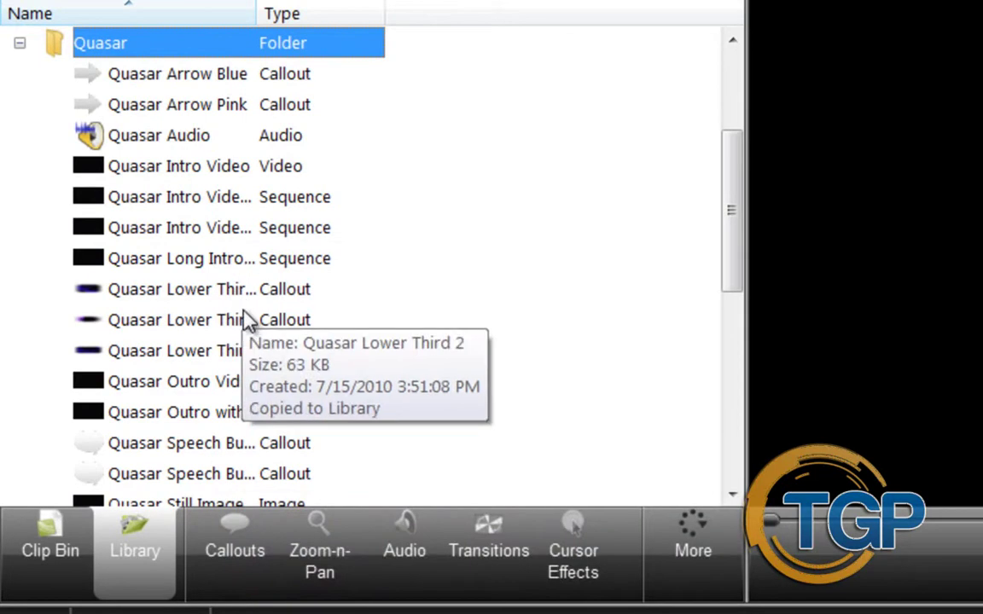
{"action": "scroll", "coordinate": [245, 320], "scroll_direction": "down", "scroll_amount": 5}
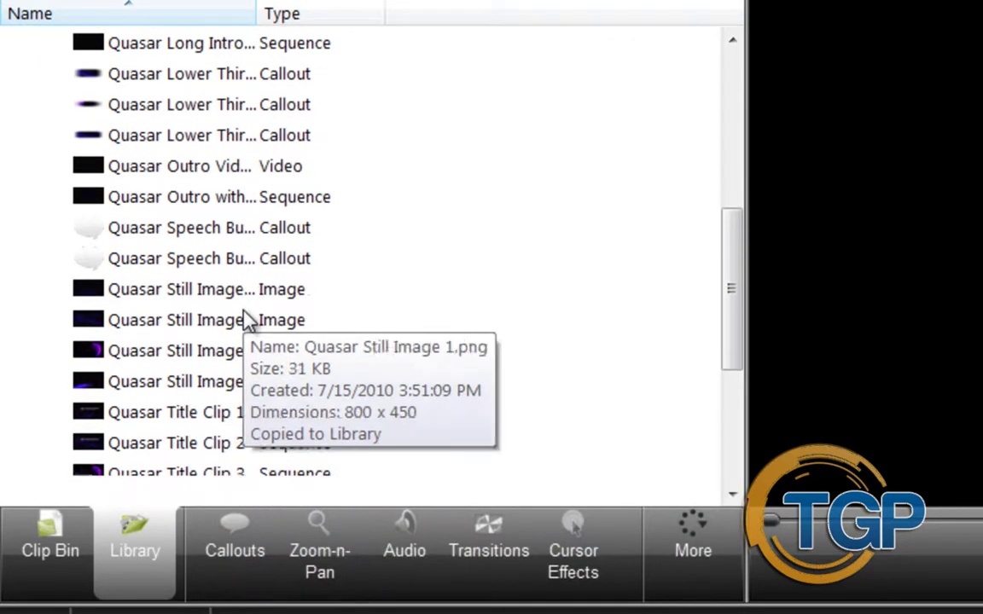
{"action": "scroll", "coordinate": [246, 320], "scroll_direction": "down", "scroll_amount": 4}
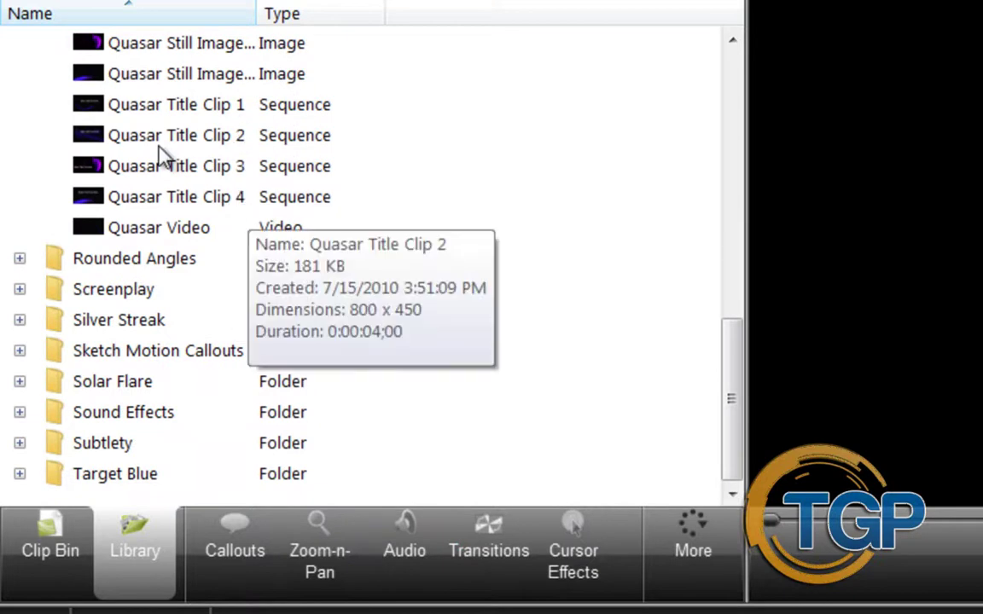
{"action": "scroll", "coordinate": [340, 186], "scroll_direction": "up", "scroll_amount": 5}
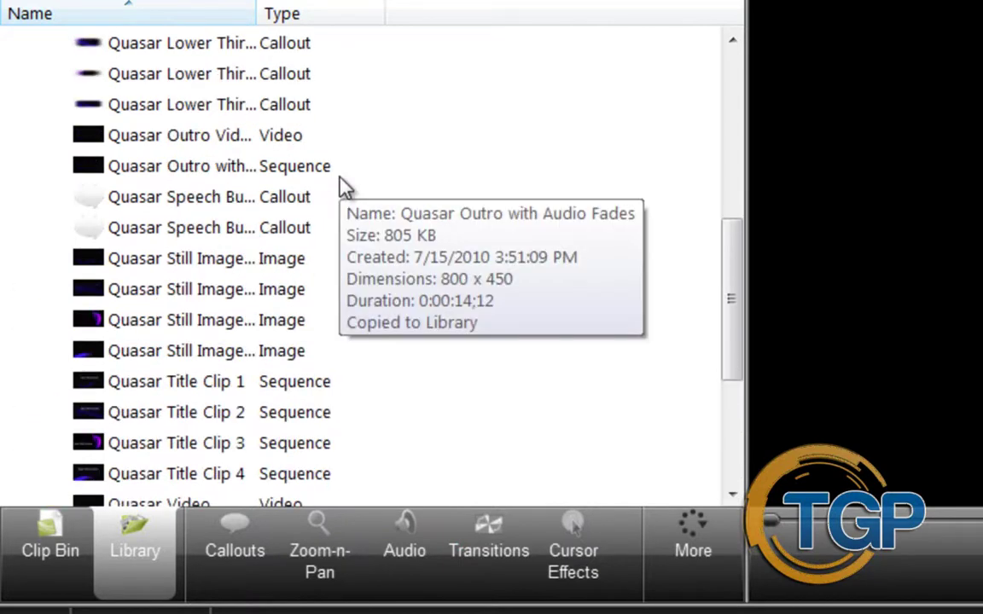
{"action": "scroll", "coordinate": [339, 186], "scroll_direction": "up", "scroll_amount": 3}
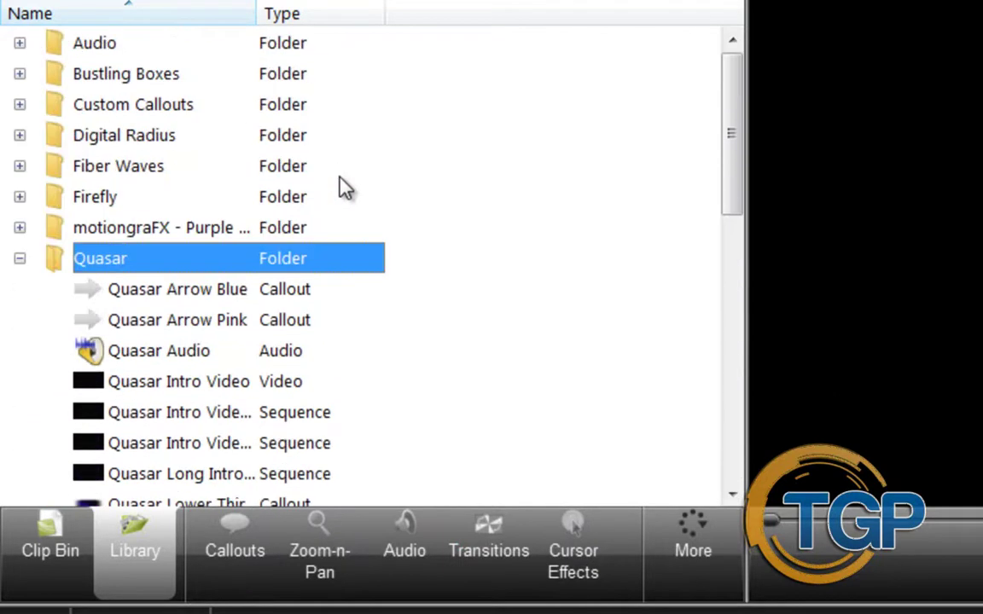
Collapse the Quasar folder and select the Digital Radius, Rounded Angles and Screenplay folders.
{"action": "left_click", "coordinate": [20, 258]}
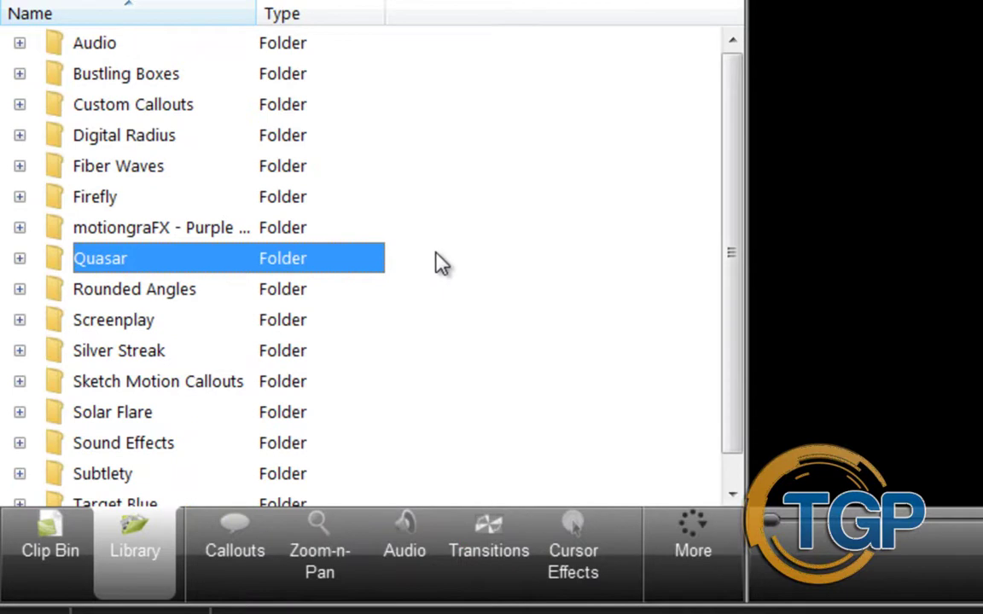
{"action": "left_click", "coordinate": [520, 151]}
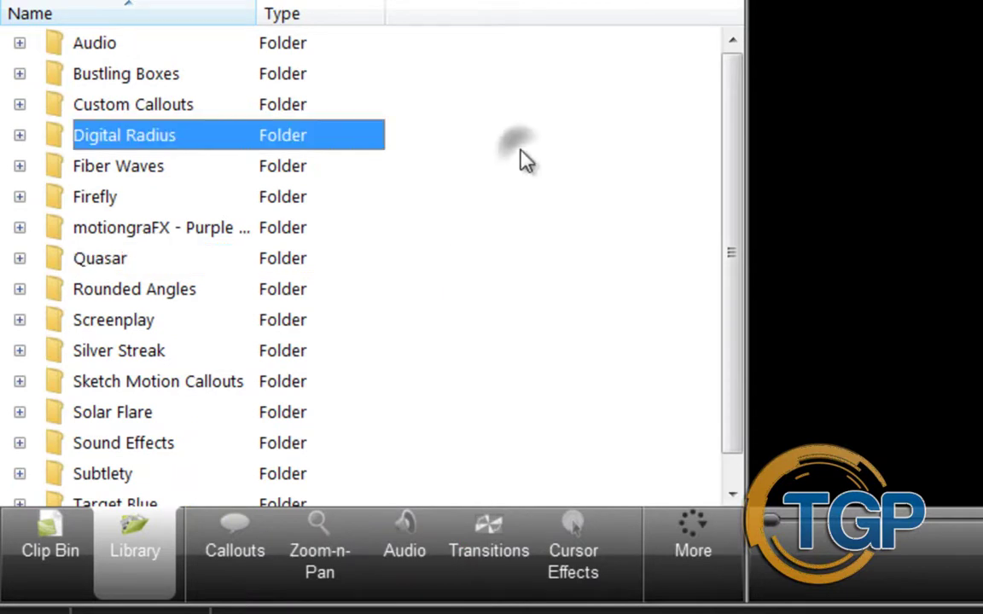
{"action": "left_click", "coordinate": [418, 288]}
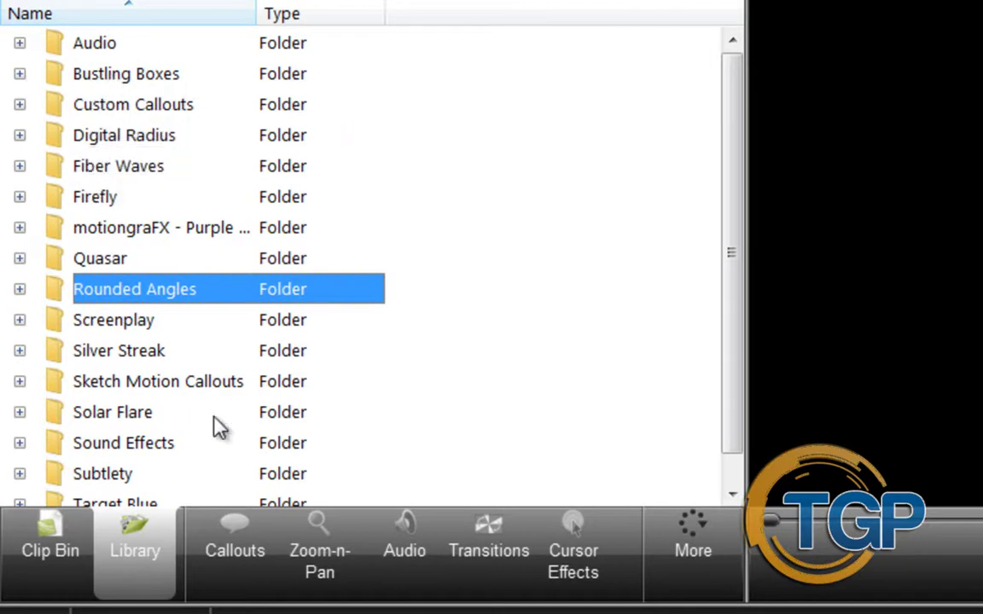
{"action": "scroll", "coordinate": [219, 427], "scroll_direction": "down", "scroll_amount": 1}
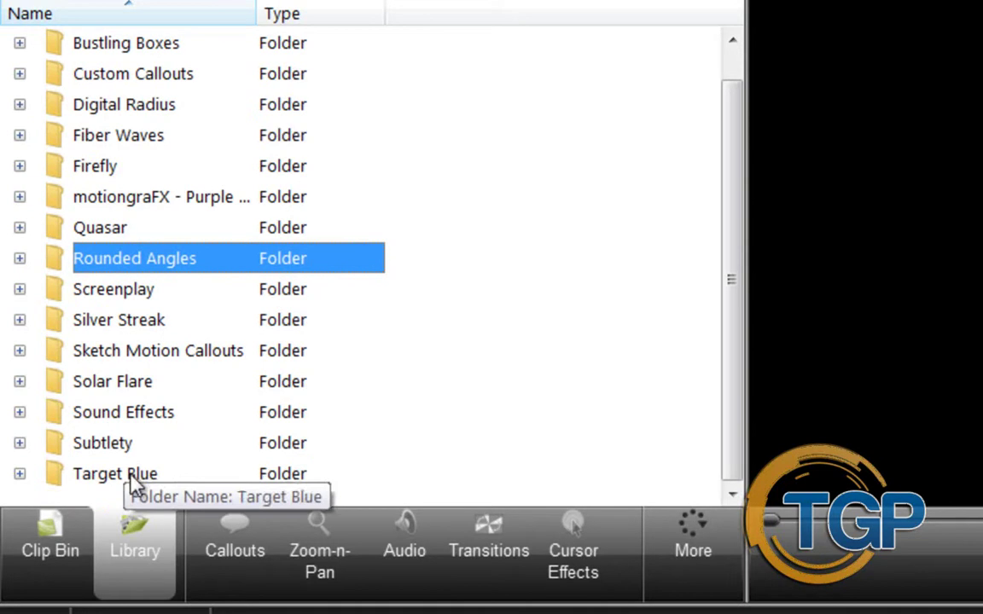
{"action": "left_click", "coordinate": [130, 297]}
Expand and collapse the Screenplay, Bustling Boxes and Audio folders to check their contents.
{"action": "left_click", "coordinate": [19, 289]}
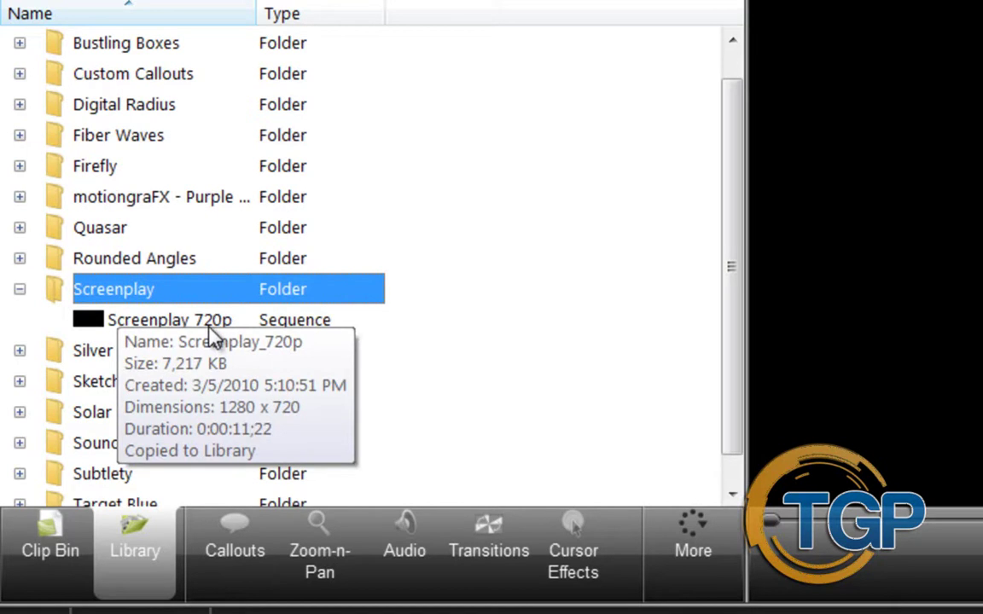
{"action": "left_click", "coordinate": [19, 43]}
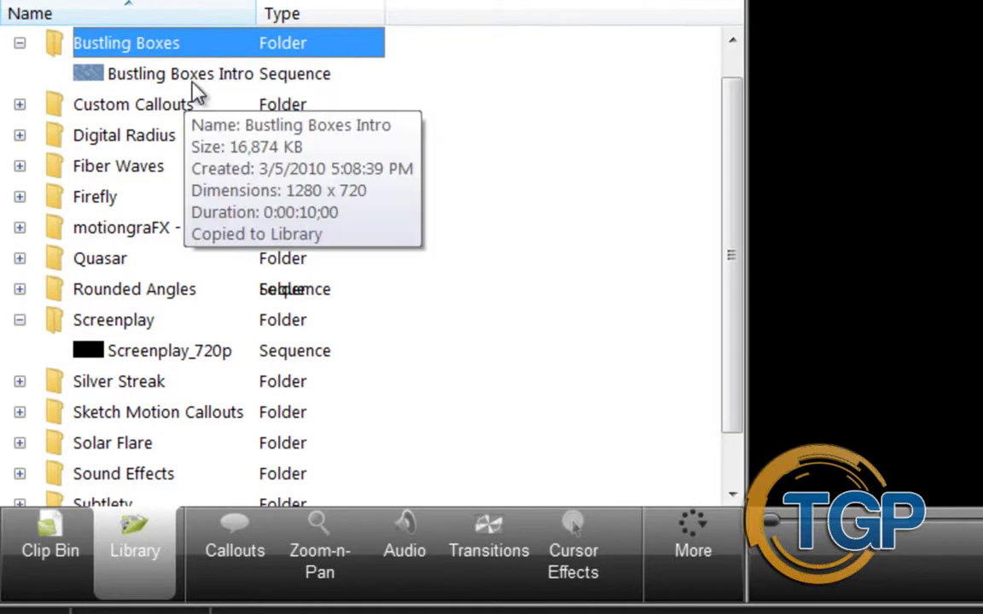
{"action": "mouse_move", "coordinate": [158, 350]}
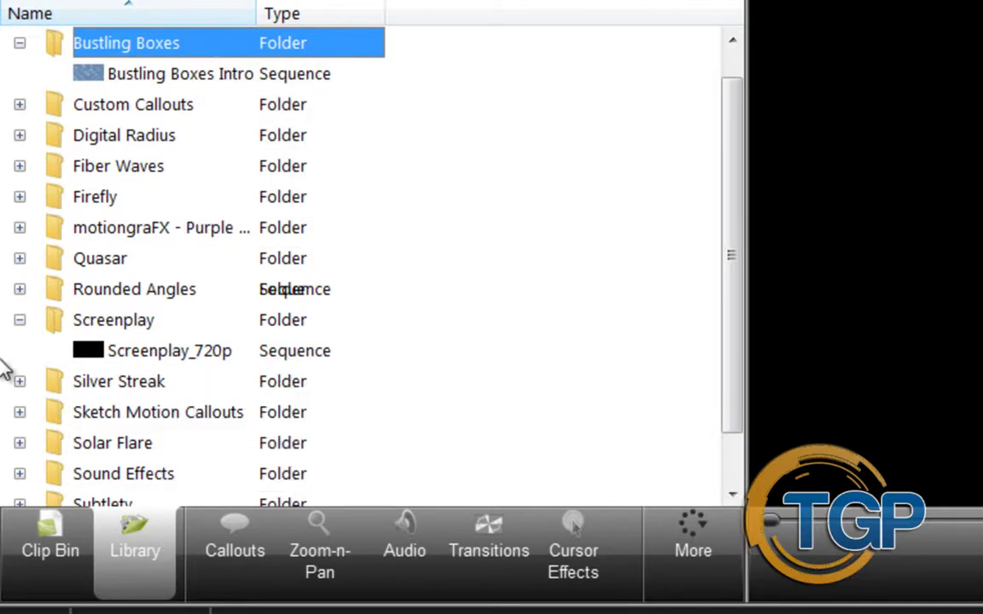
{"action": "left_click", "coordinate": [20, 320]}
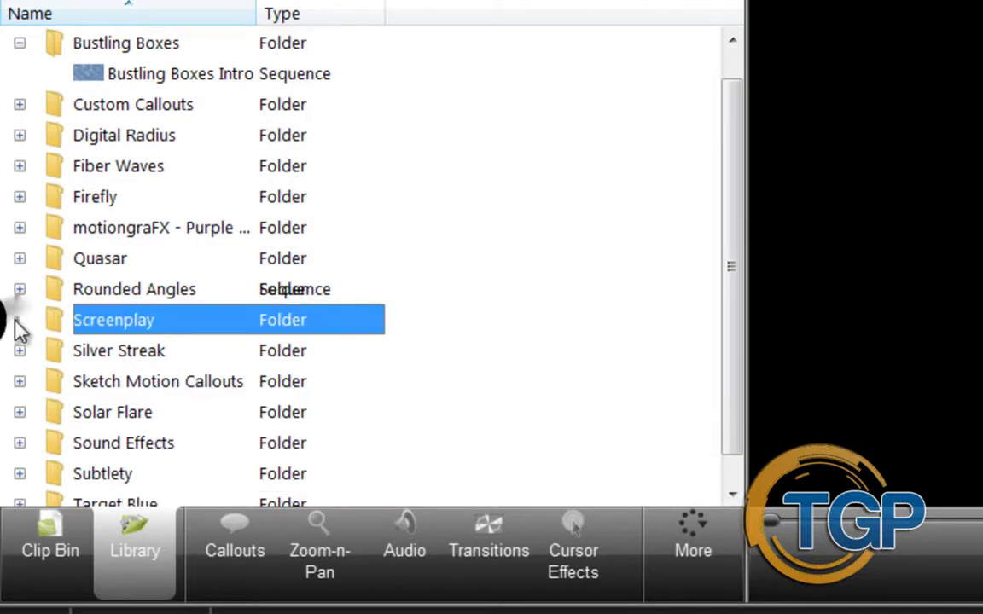
{"action": "left_click", "coordinate": [20, 44]}
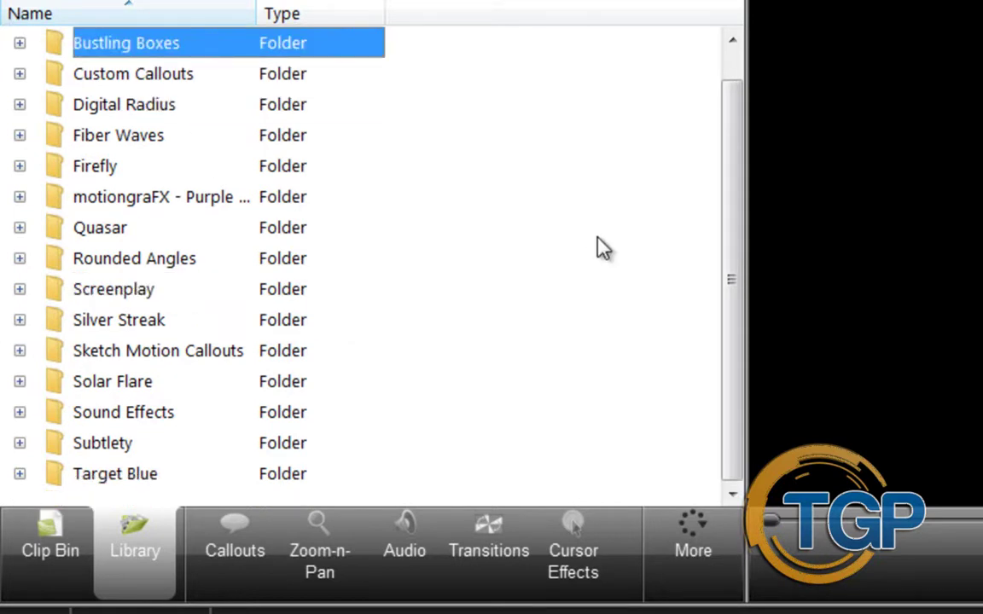
{"action": "left_click_drag", "start_coordinate": [739, 340], "coordinate": [742, 249]}
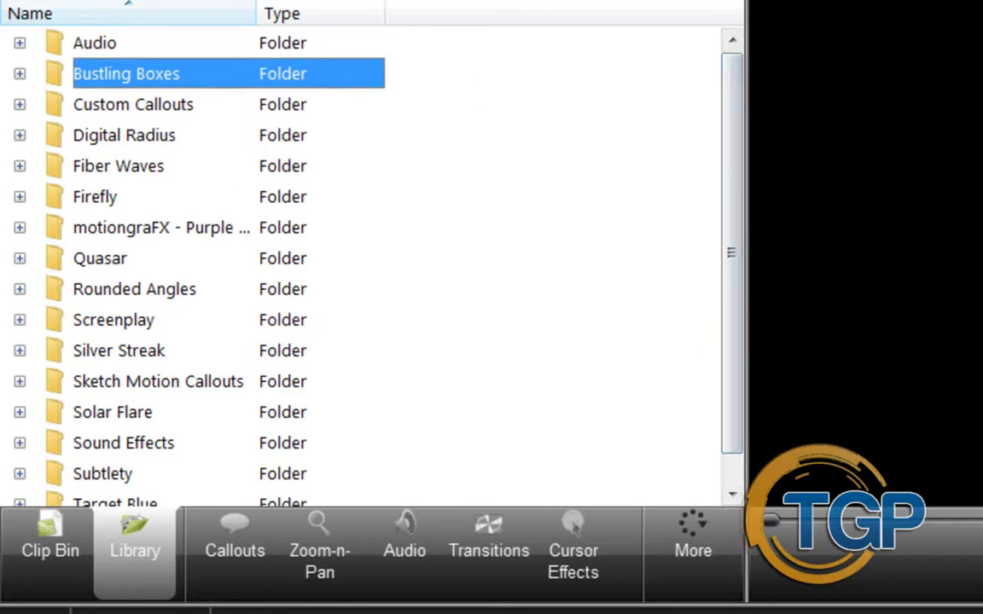
{"action": "left_click", "coordinate": [20, 42]}
{"action": "left_click", "coordinate": [19, 42]}
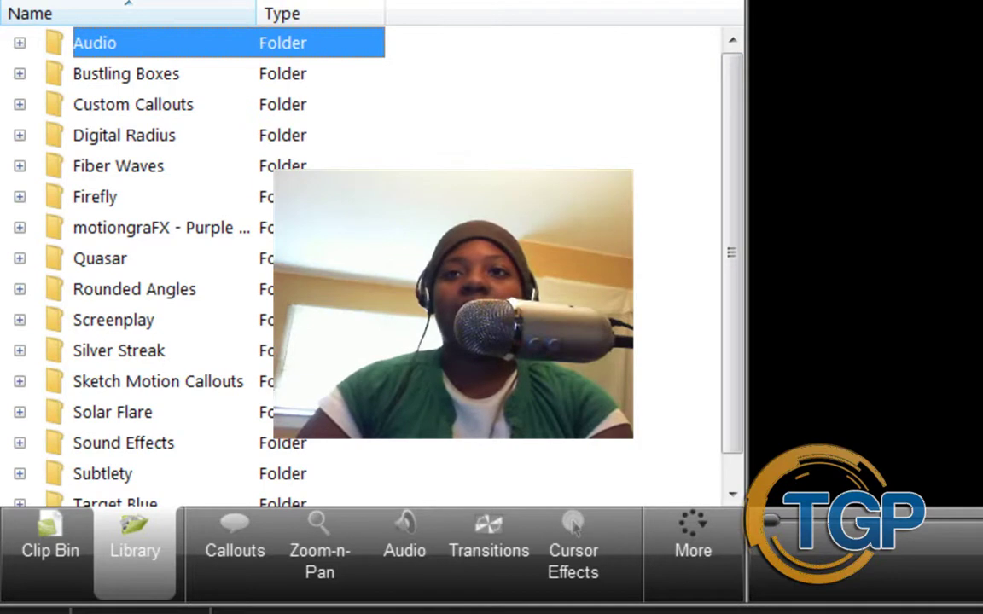
{"action": "scroll", "coordinate": [170, 256], "scroll_direction": "down", "scroll_amount": 1}
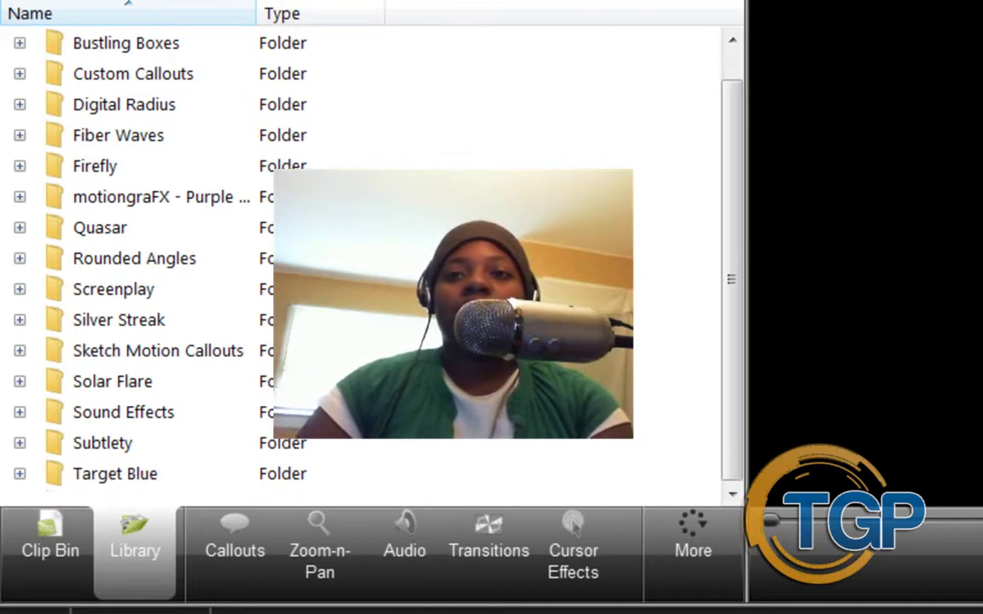